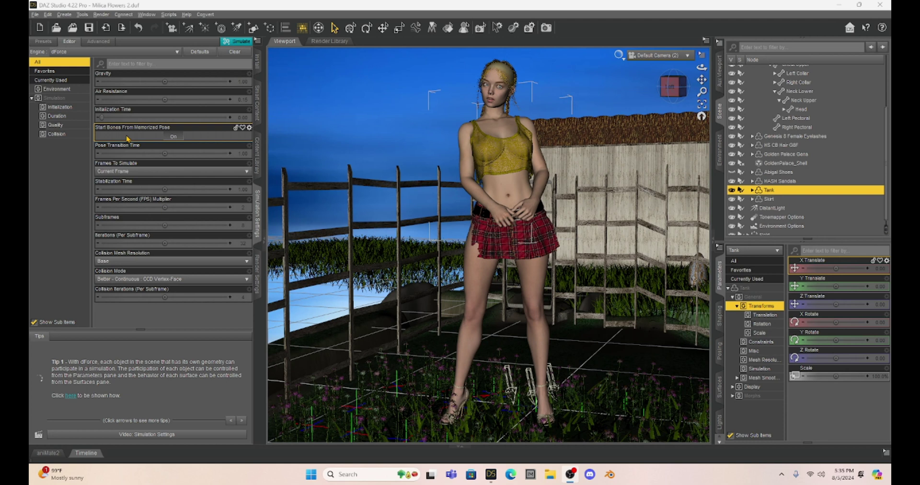
pyautogui.click(673, 92)
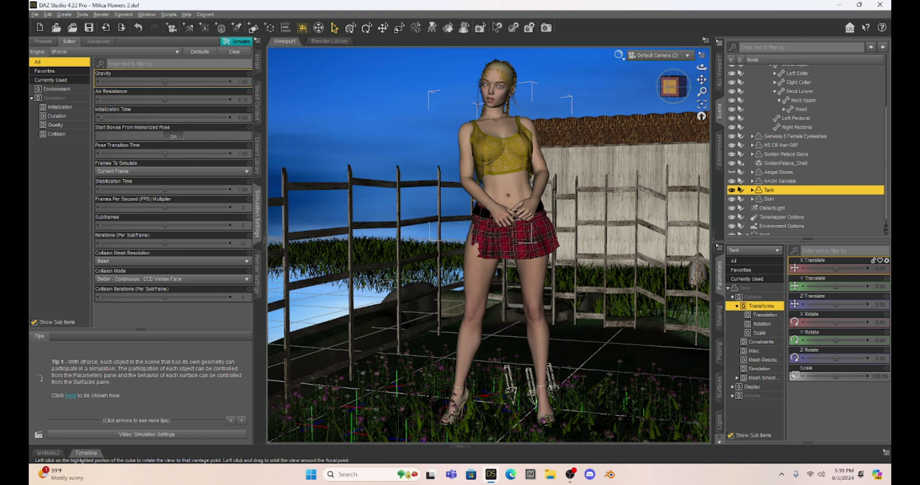
pyautogui.moveTo(671, 88); pyautogui.dragTo(674, 94)
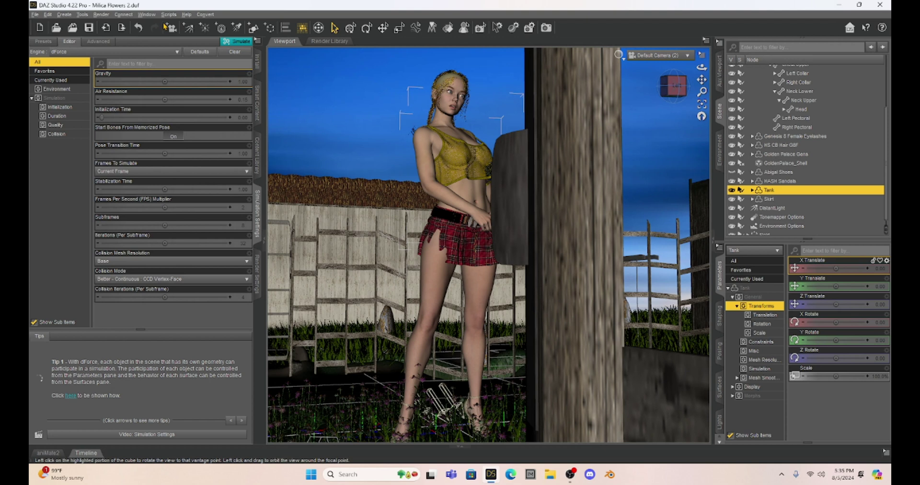
pyautogui.click(137, 29)
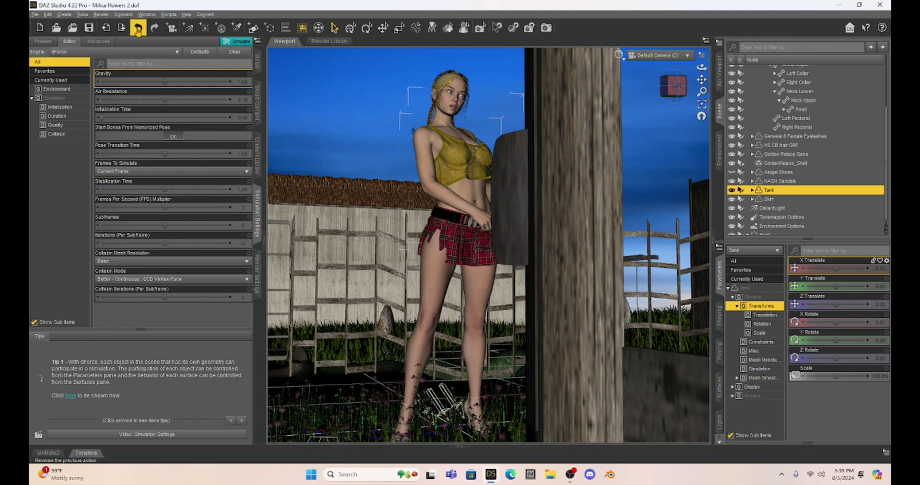
pyautogui.click(138, 30)
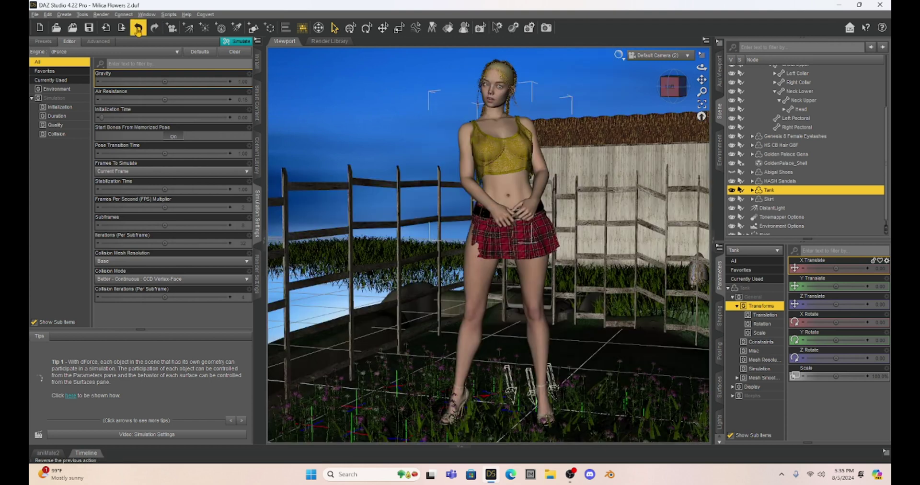